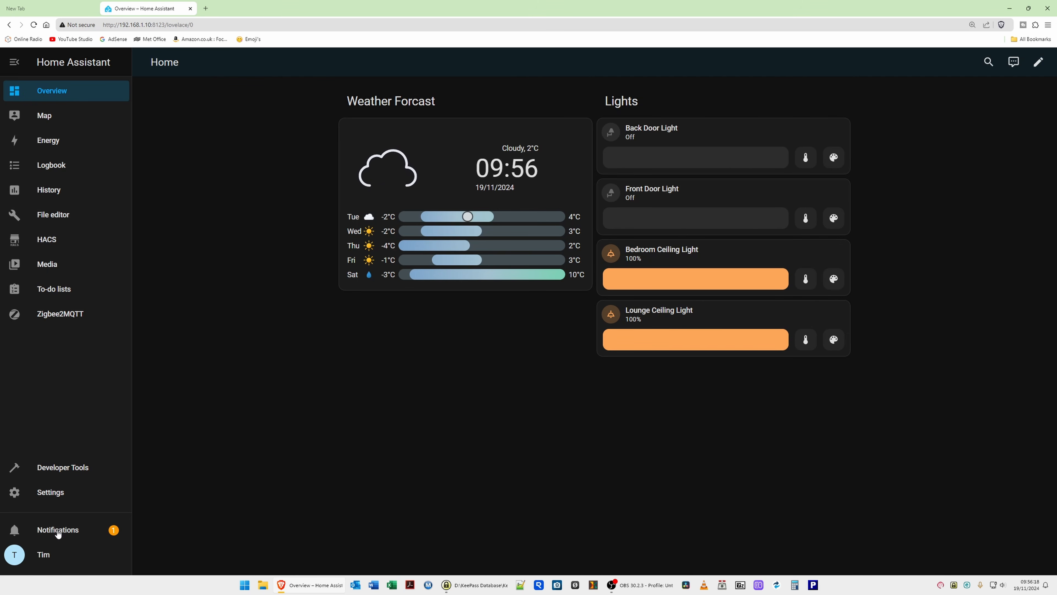
- Set up the discovered Sonoff Zigbee 3.0 USB Dongle Plus, erasing its network settings to create a new network, without assigning an area
{"action": "left_click", "coordinate": [58, 530]}
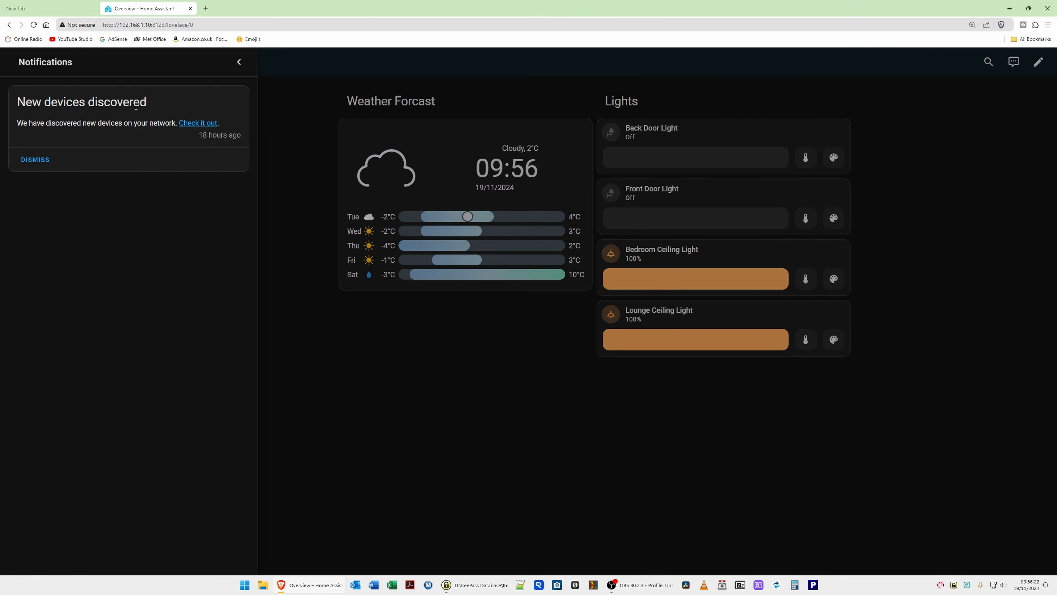
{"action": "left_click", "coordinate": [189, 126]}
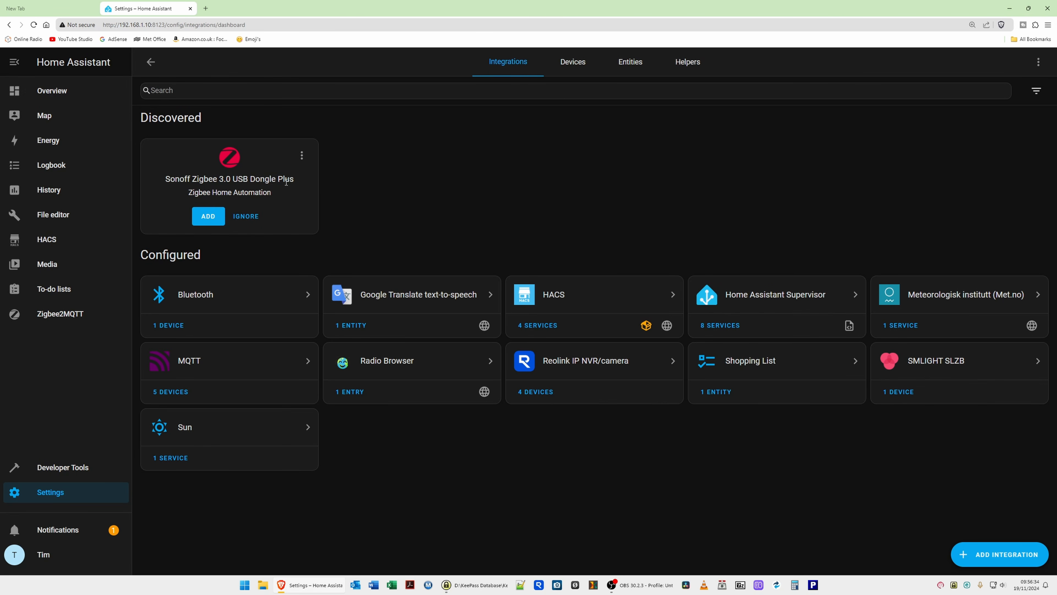
{"action": "left_click", "coordinate": [207, 222]}
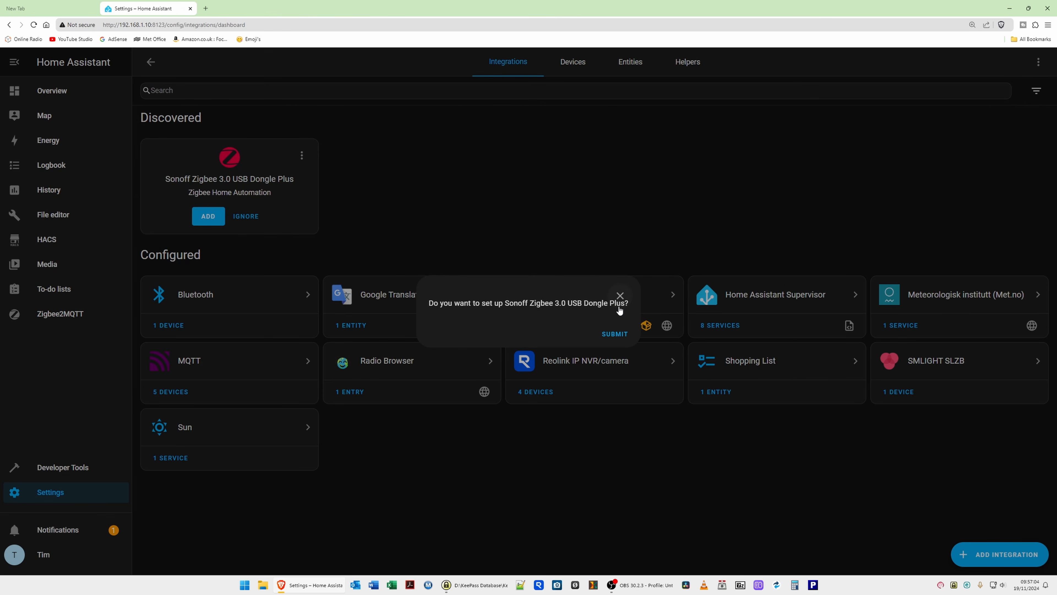
{"action": "left_click", "coordinate": [618, 336]}
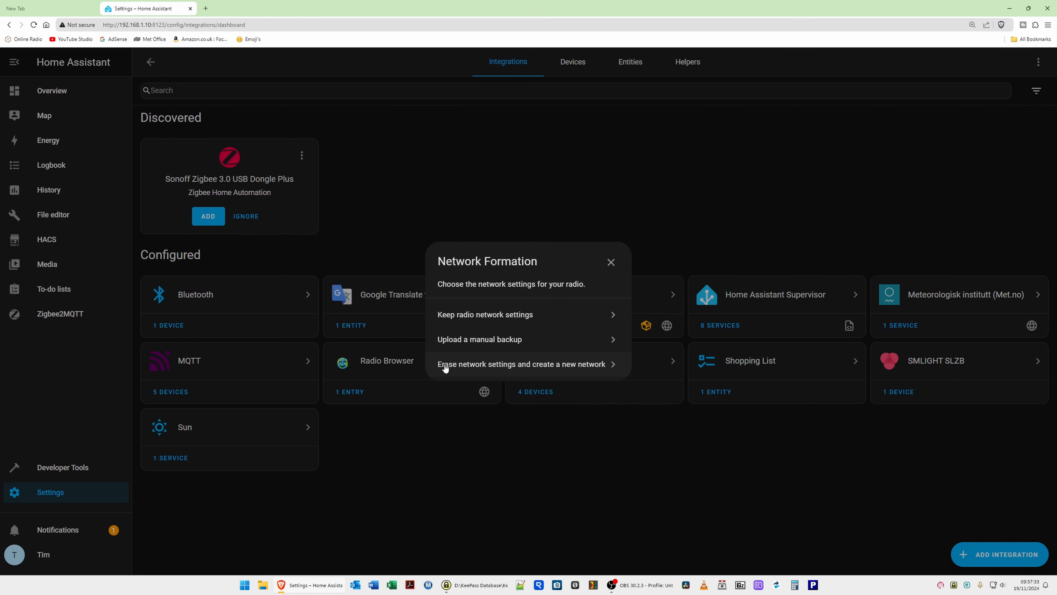
{"action": "left_click", "coordinate": [539, 368]}
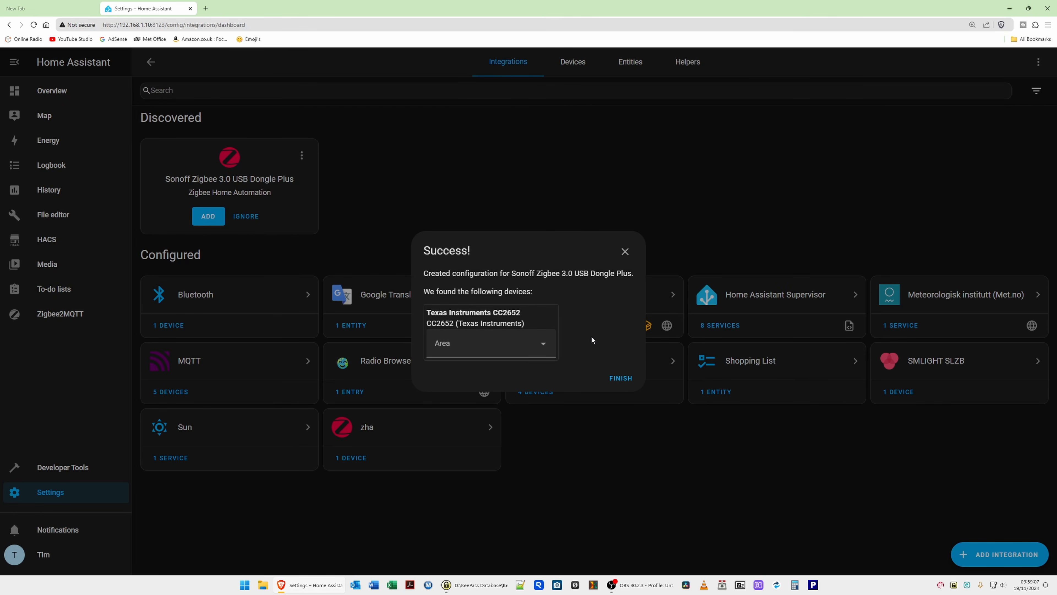
{"action": "left_click", "coordinate": [543, 345]}
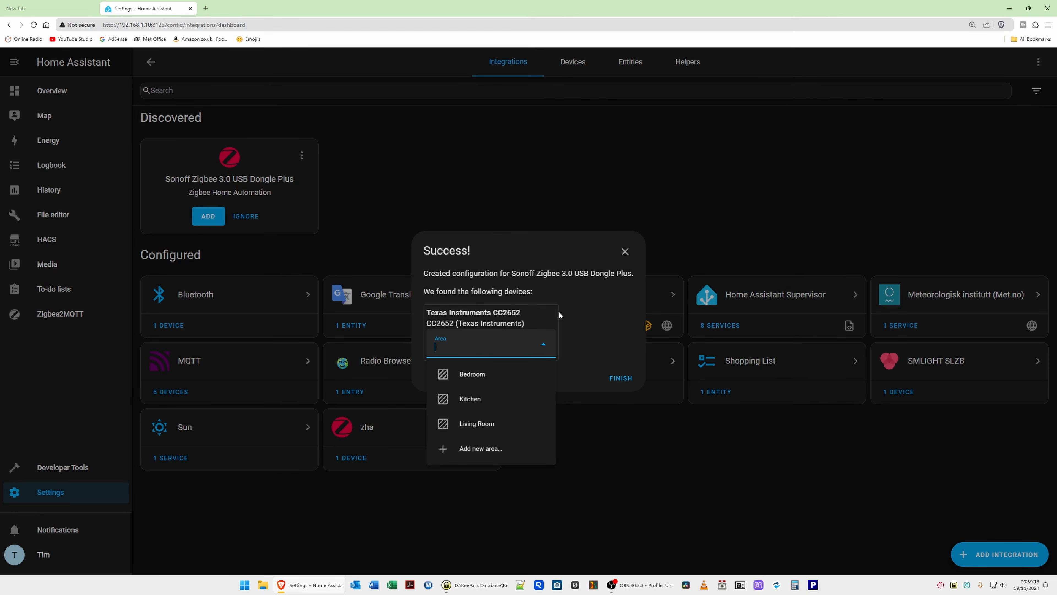
{"action": "left_click", "coordinate": [596, 313]}
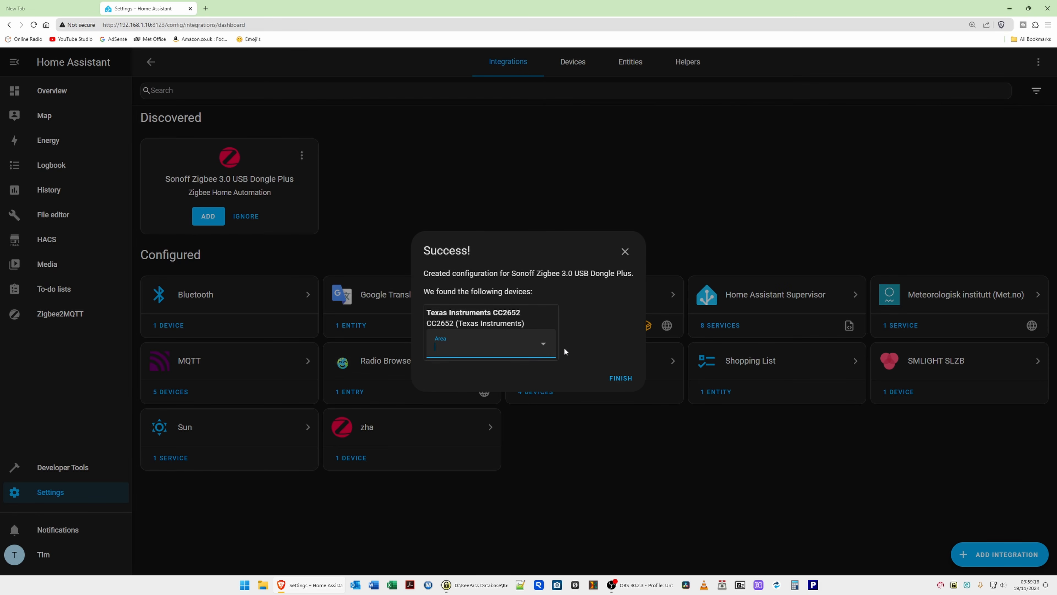
{"action": "left_click", "coordinate": [622, 378]}
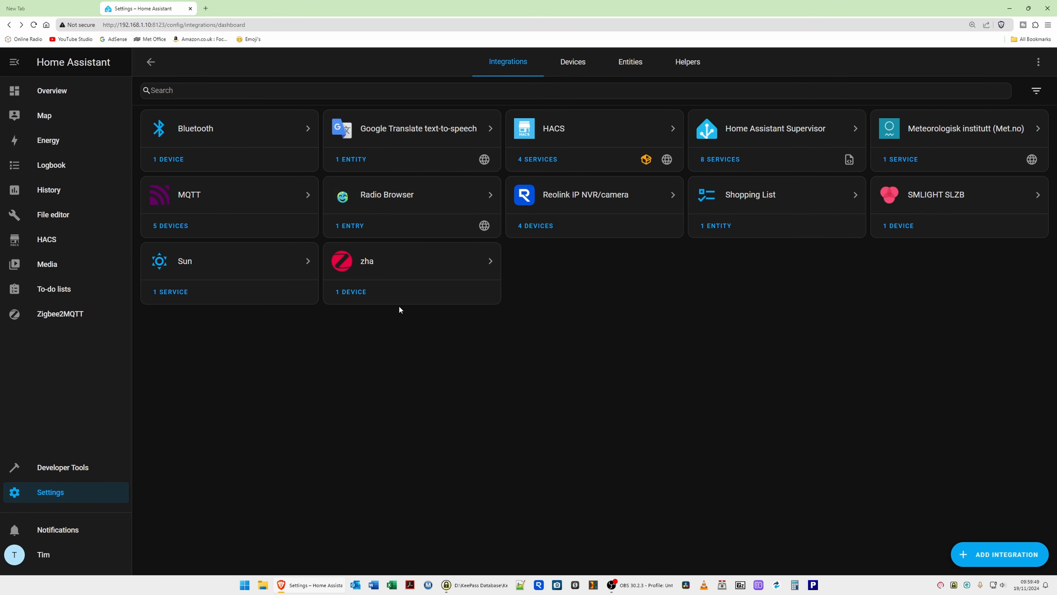
- Pair the innr RB 286 C bulb through the zha integration's Texas Instruments CC2652 coordinator and assign it to the Bedroom area
{"action": "left_click", "coordinate": [367, 265]}
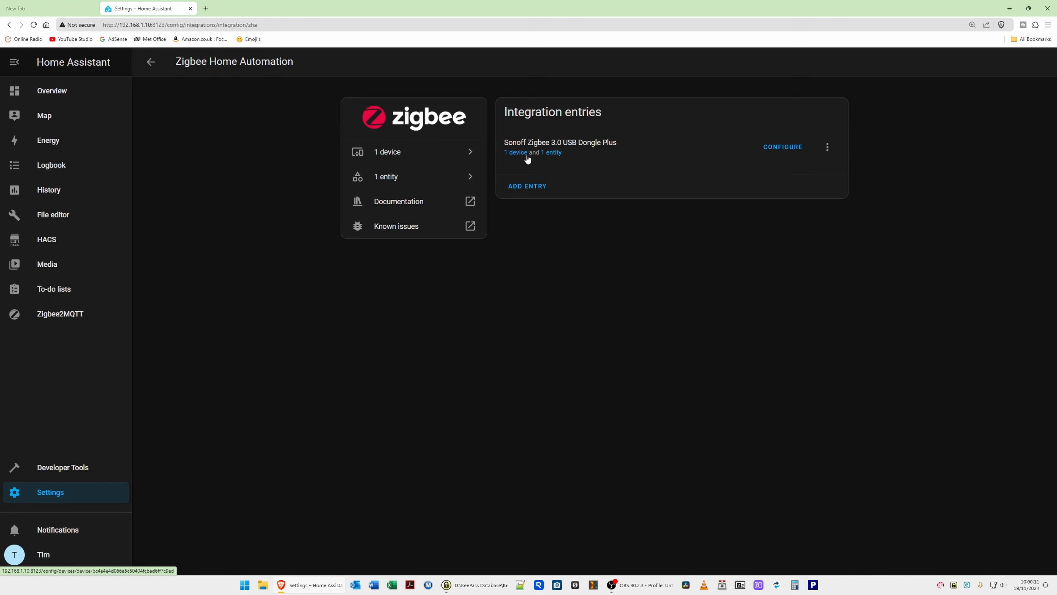
{"action": "left_click", "coordinate": [393, 154]}
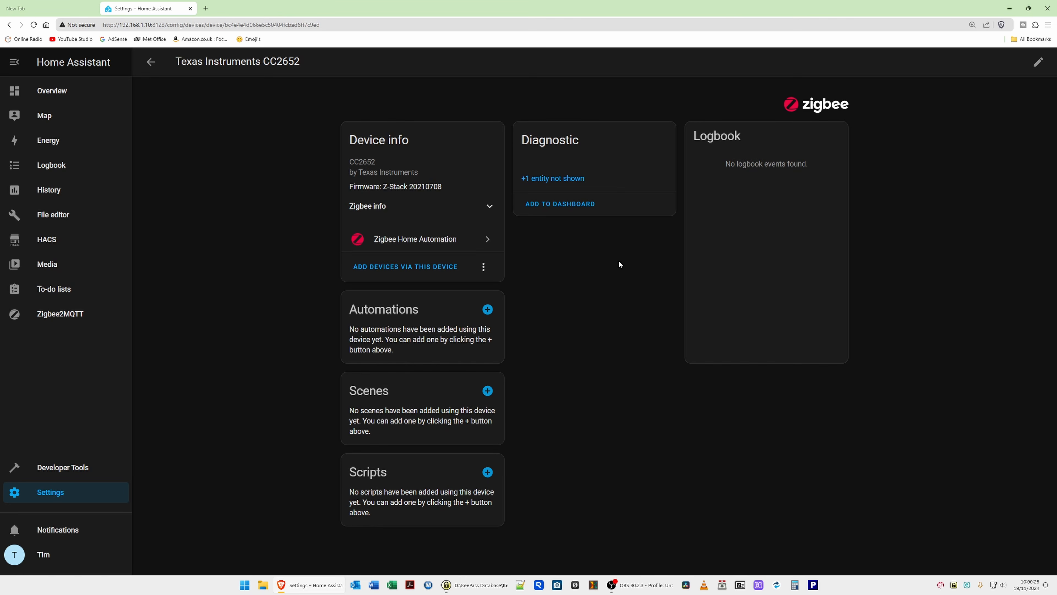
{"action": "left_click", "coordinate": [451, 267]}
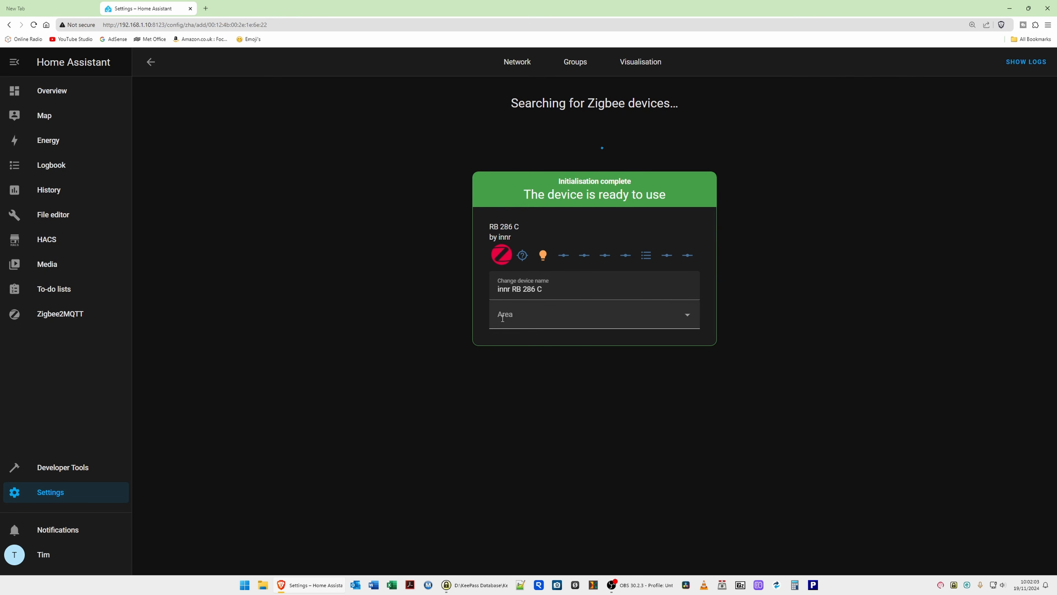
{"action": "left_click", "coordinate": [681, 316]}
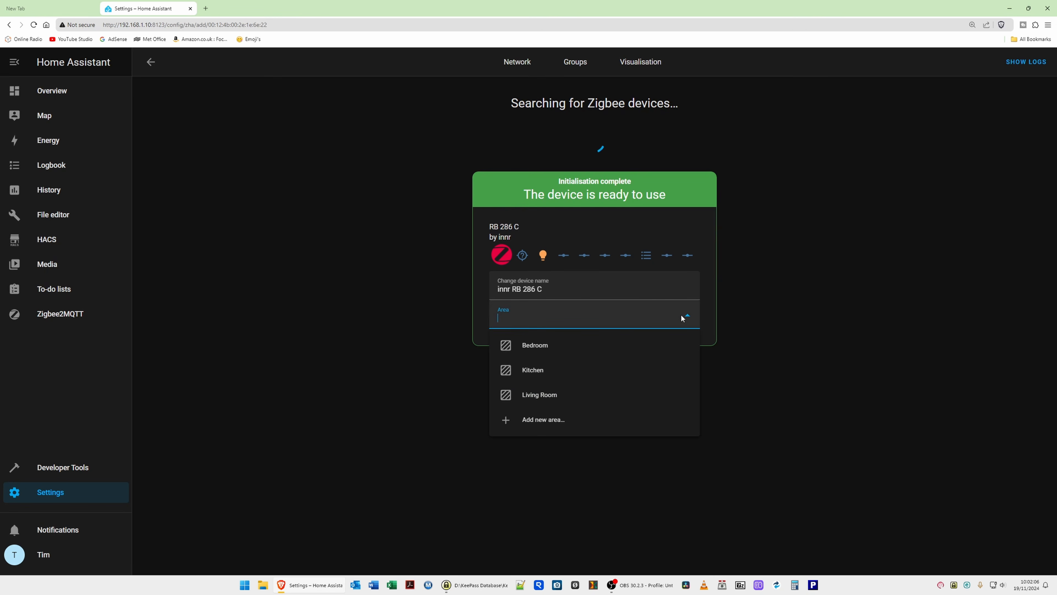
{"action": "left_click", "coordinate": [531, 345]}
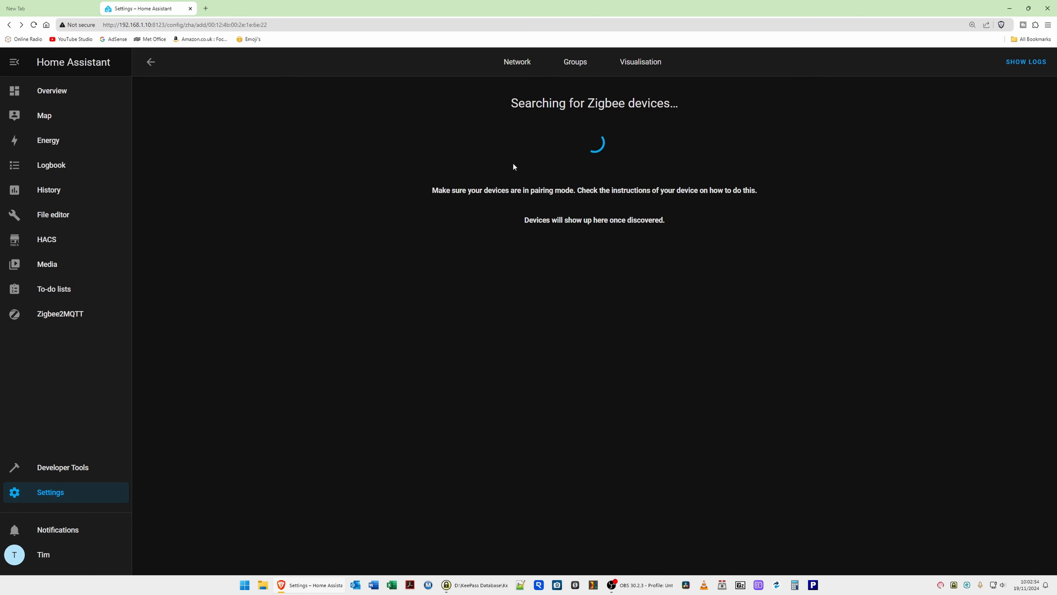
- Open the innr RB 286 C device from the Zigbee Home Automation devices and test its light by switching it off and on
{"action": "left_click", "coordinate": [150, 62]}
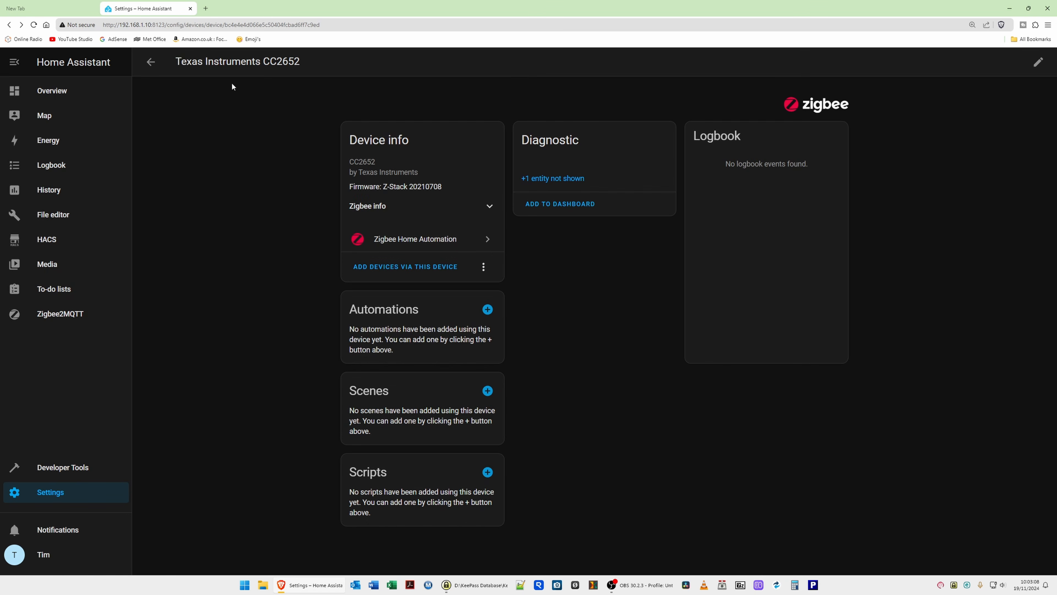
{"action": "left_click", "coordinate": [151, 62]}
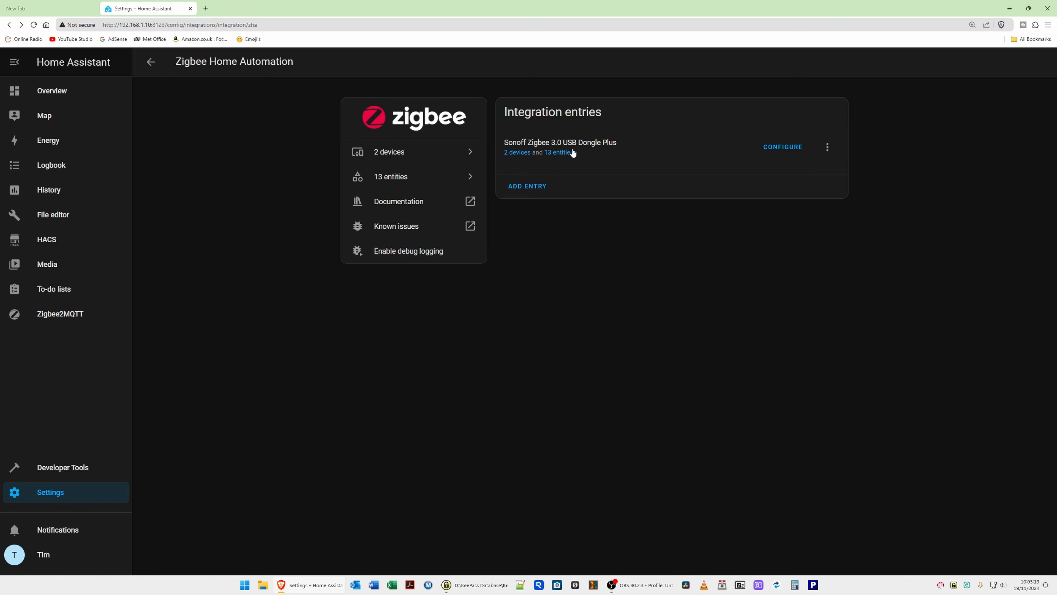
{"action": "left_click", "coordinate": [520, 157]}
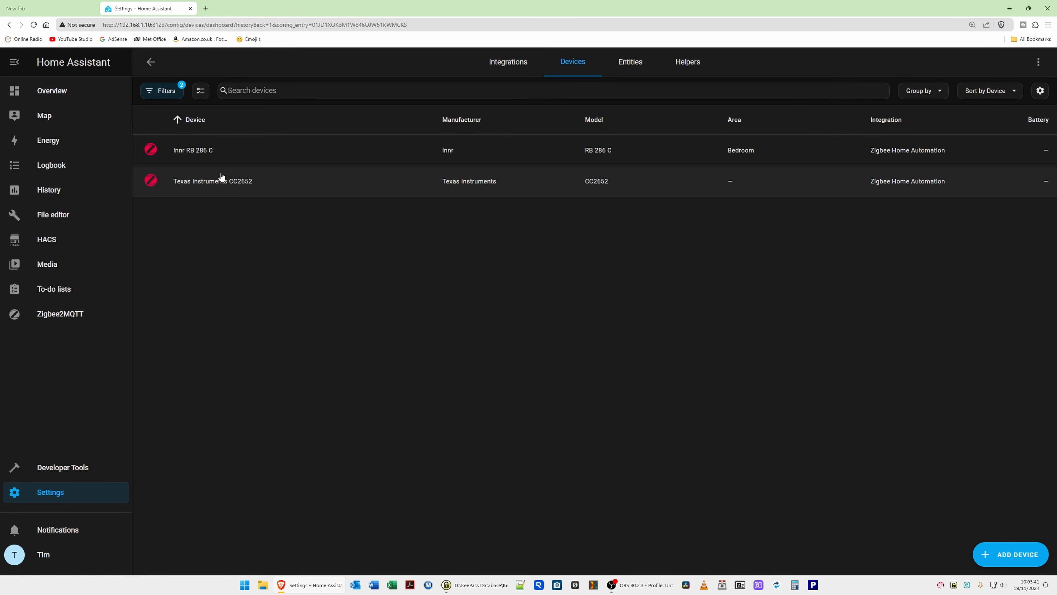
{"action": "left_click", "coordinate": [198, 152]}
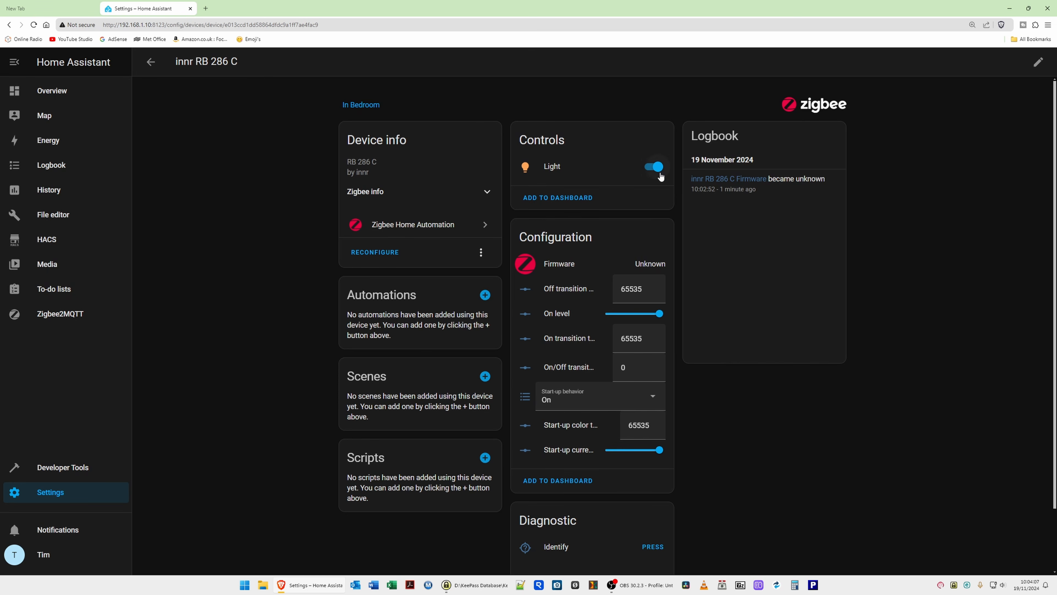
{"action": "left_click", "coordinate": [656, 167]}
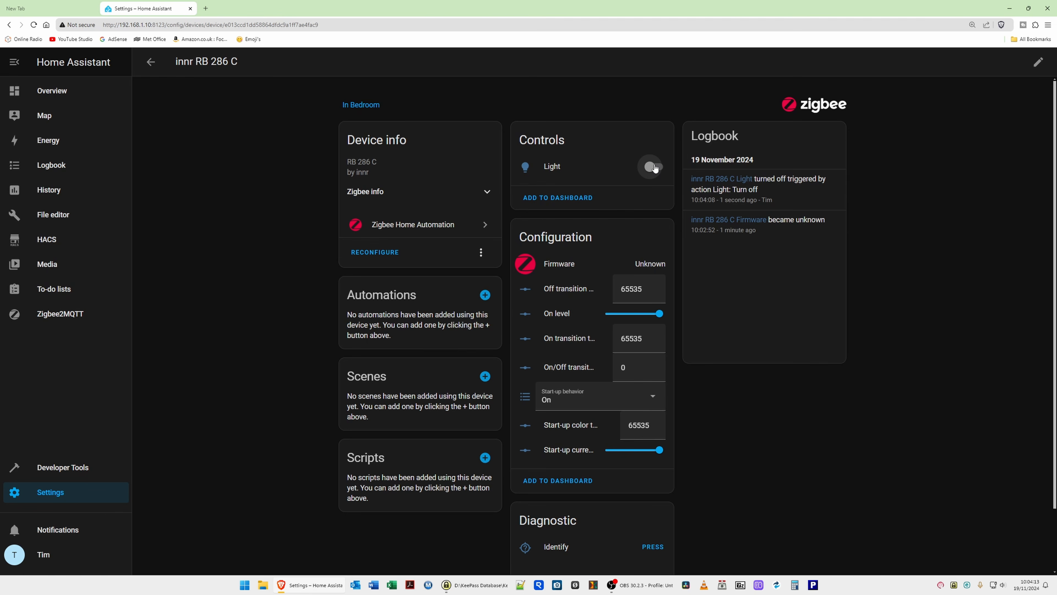
{"action": "left_click", "coordinate": [657, 167]}
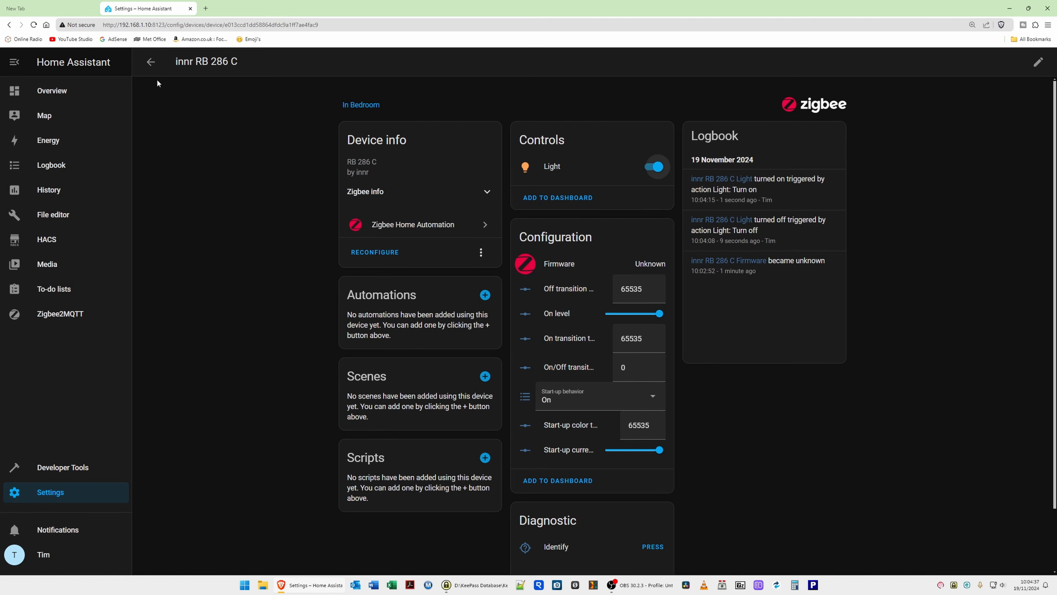
{"action": "left_click", "coordinate": [149, 62]}
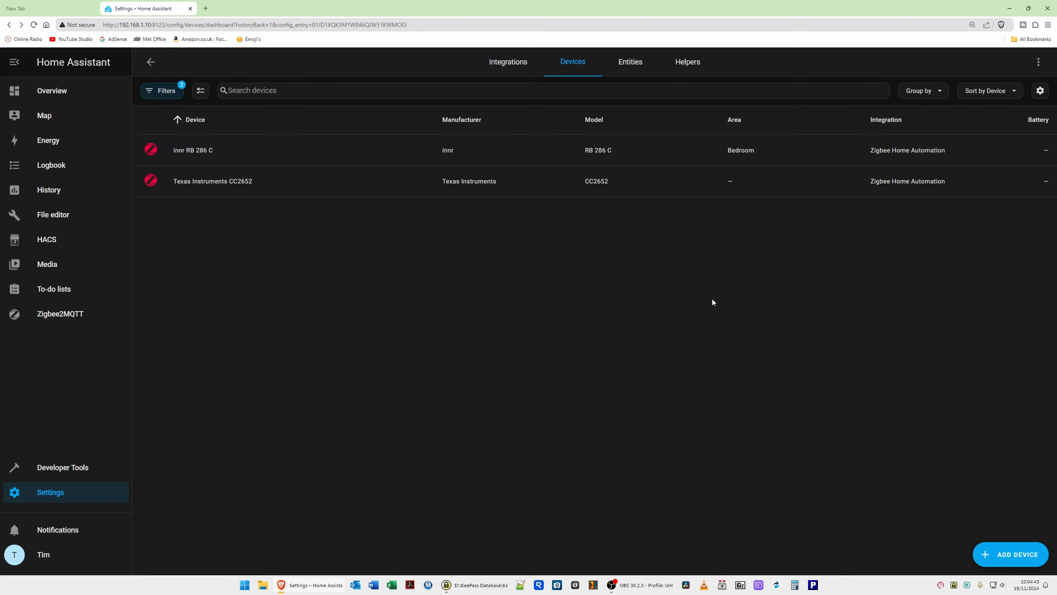
{"action": "left_click", "coordinate": [1020, 554]}
- Edit the Overview dashboard's Lights stack and add a Custom: Mushroom Light Card found by searching for "light"
{"action": "left_click", "coordinate": [49, 95]}
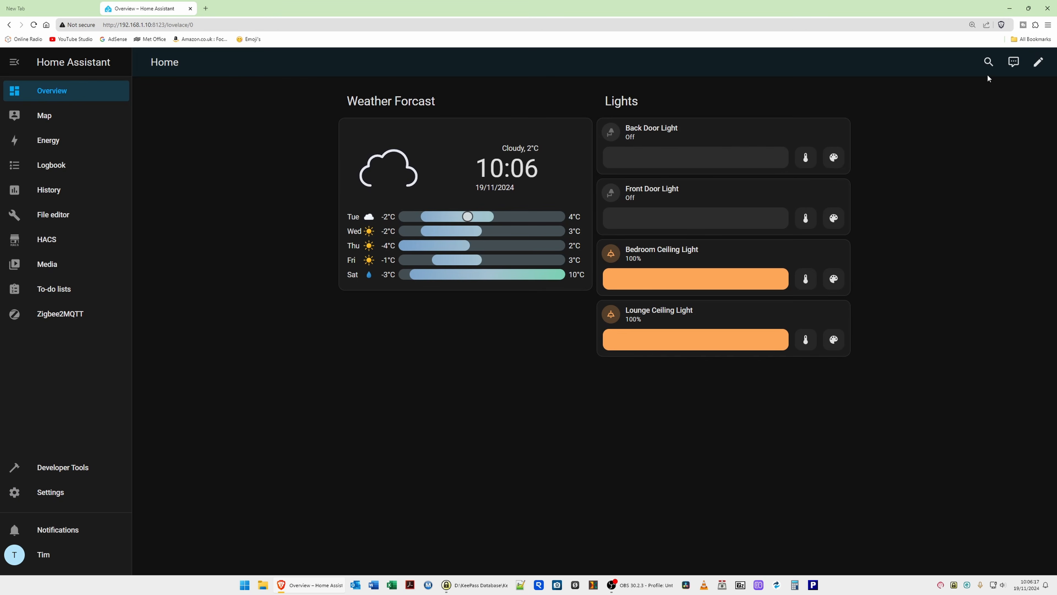
{"action": "left_click", "coordinate": [1039, 63]}
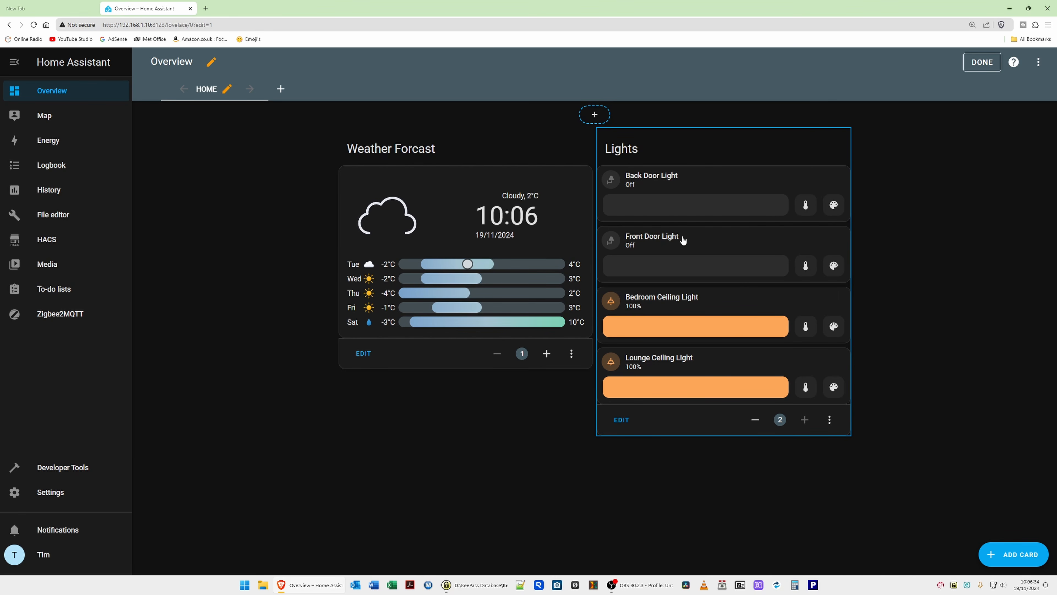
{"action": "left_click", "coordinate": [622, 420]}
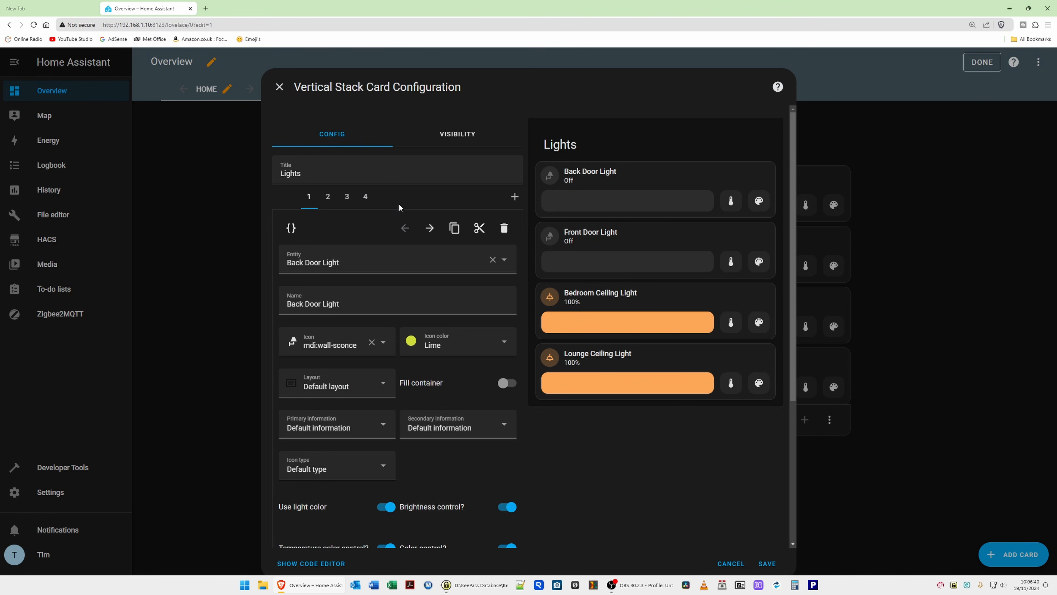
{"action": "left_click", "coordinate": [516, 199]}
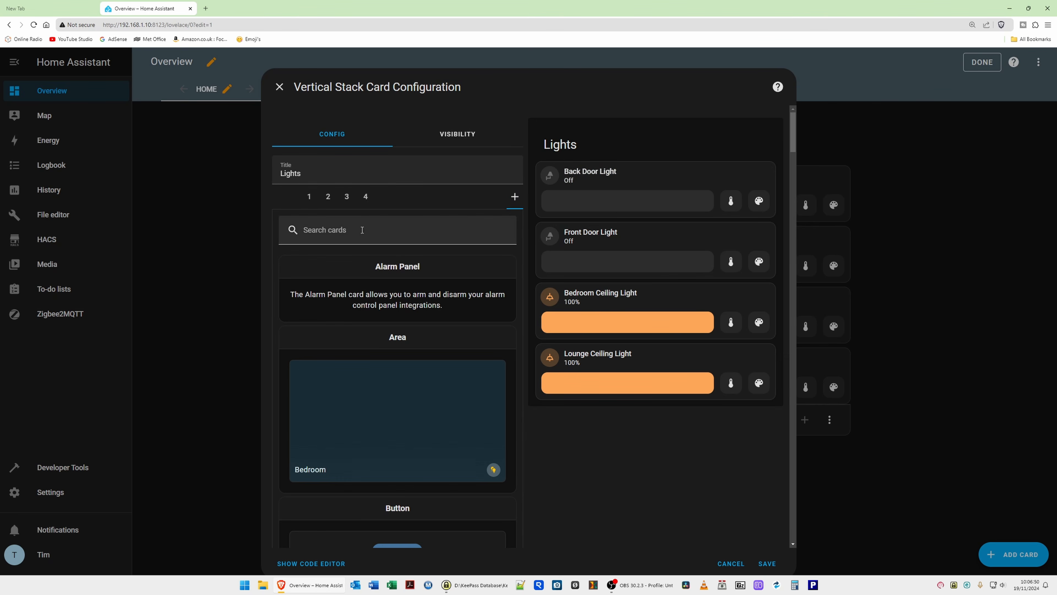
{"action": "left_click", "coordinate": [362, 230]}
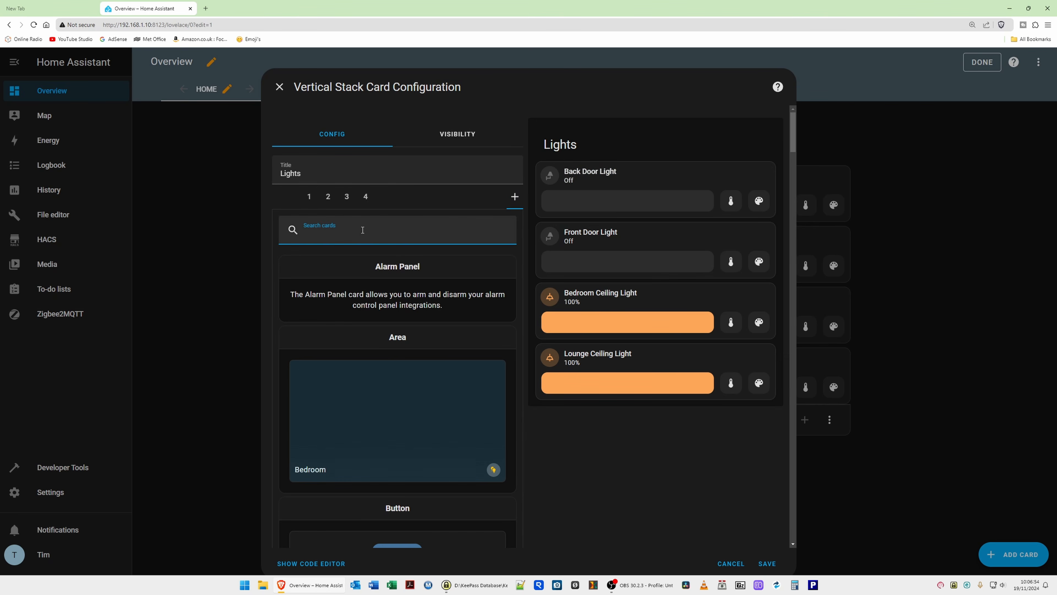
{"action": "type", "text": "light"}
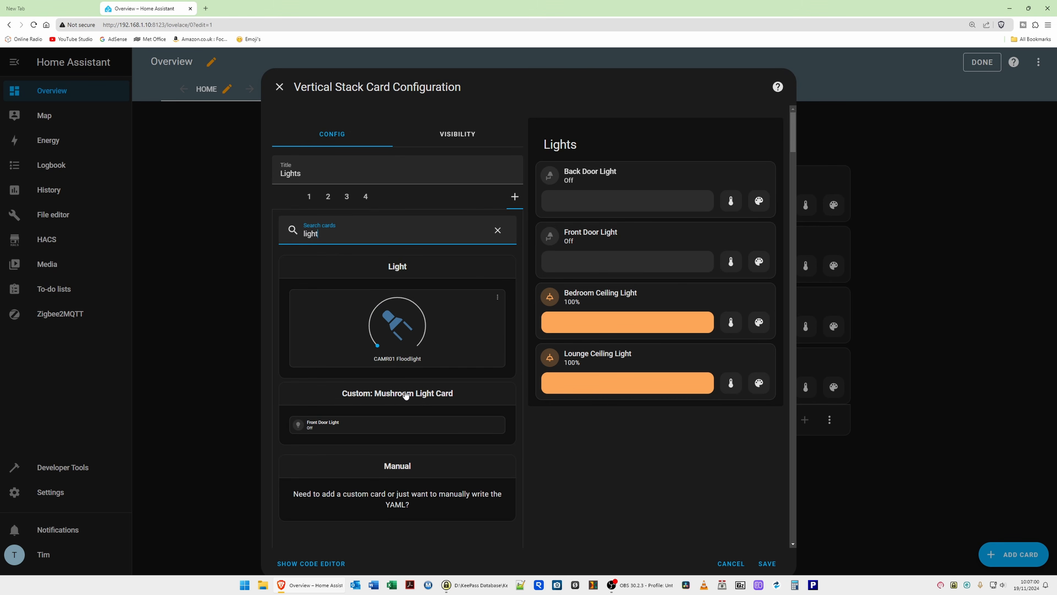
{"action": "left_click", "coordinate": [380, 425]}
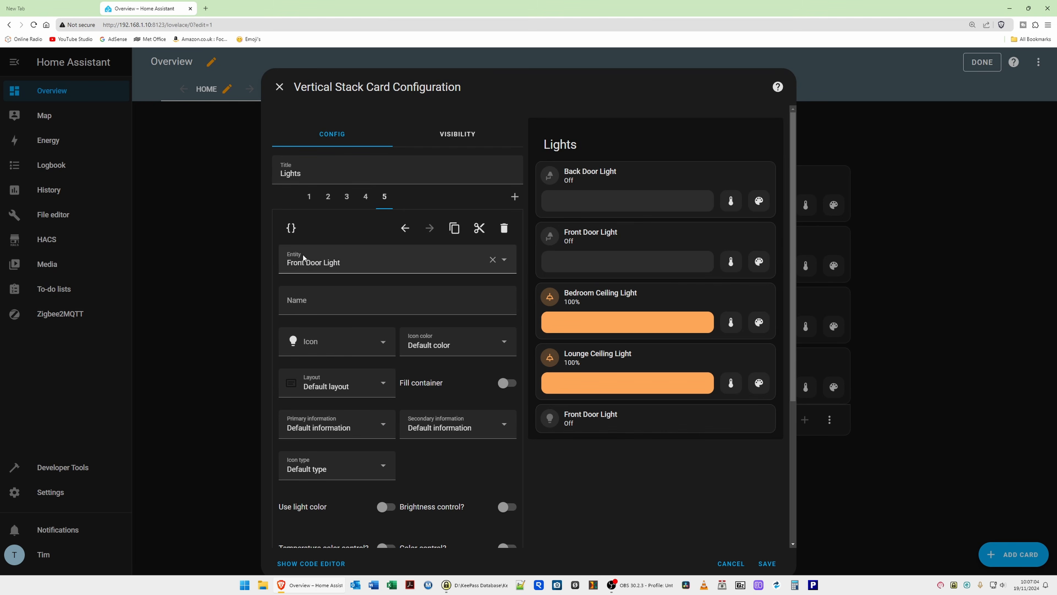
- Set the new card's entity to innr RB 286 C Light, its name to Bedroom Ceiling Light 2 and its icon color to Purple
{"action": "left_click", "coordinate": [410, 258]}
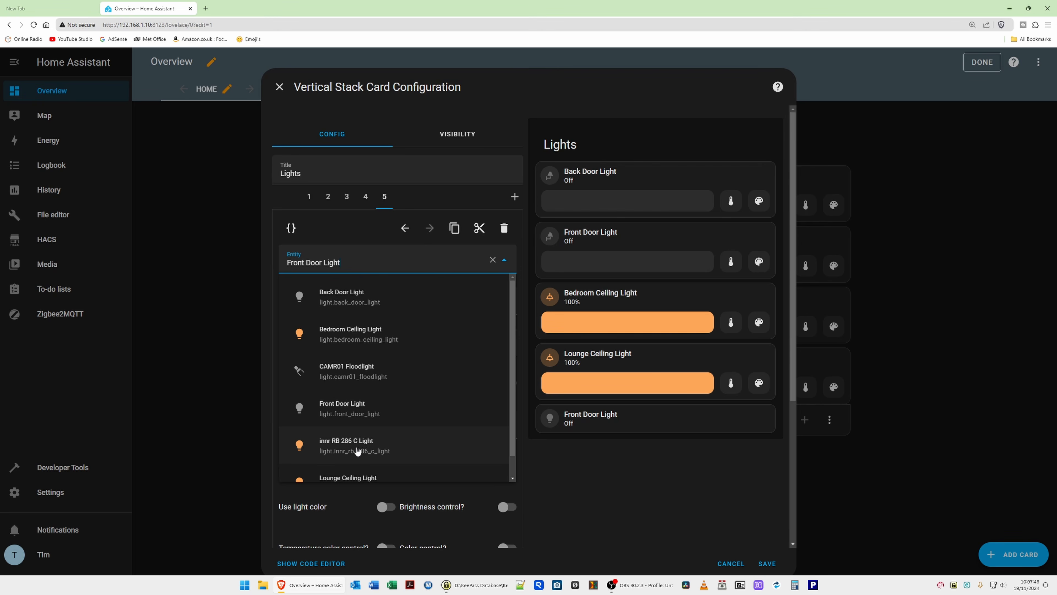
{"action": "left_click", "coordinate": [376, 449]}
{"action": "left_click", "coordinate": [402, 298]}
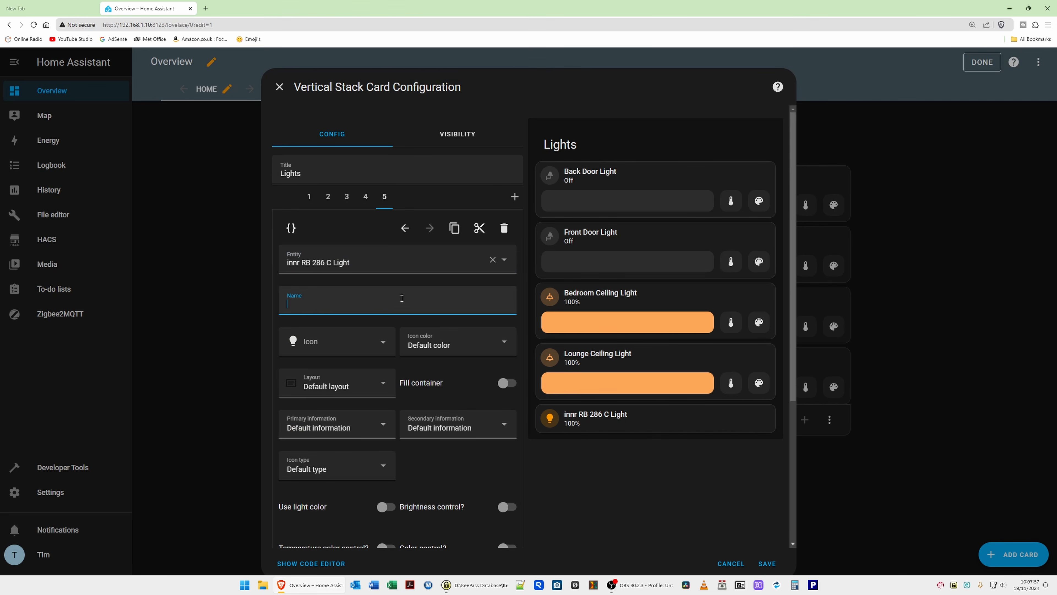
{"action": "type", "text": "Bedroom Ceiling Light 2"}
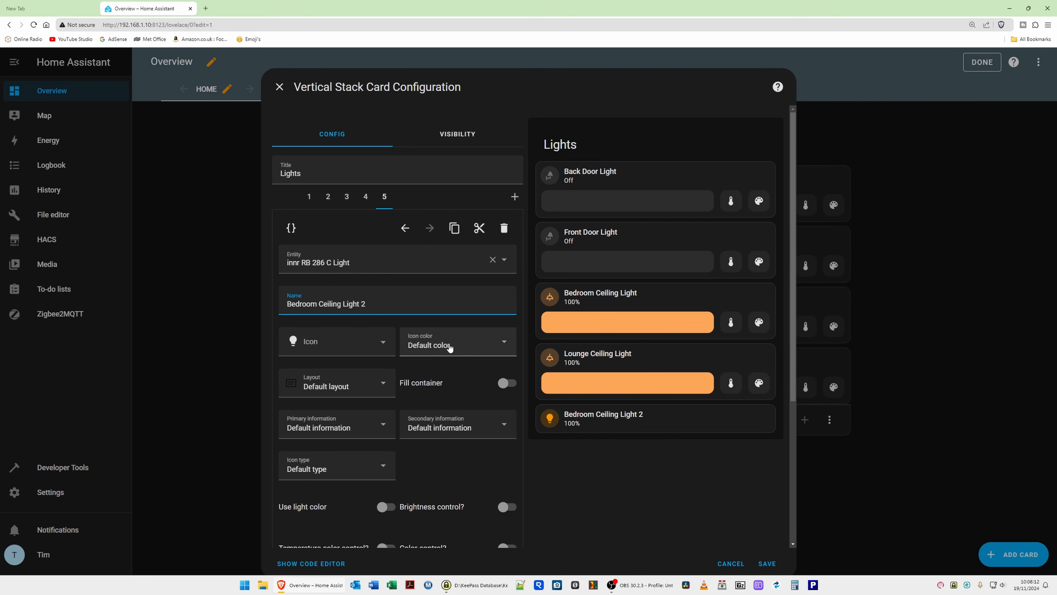
{"action": "left_click", "coordinate": [476, 349]}
{"action": "left_click", "coordinate": [441, 205]}
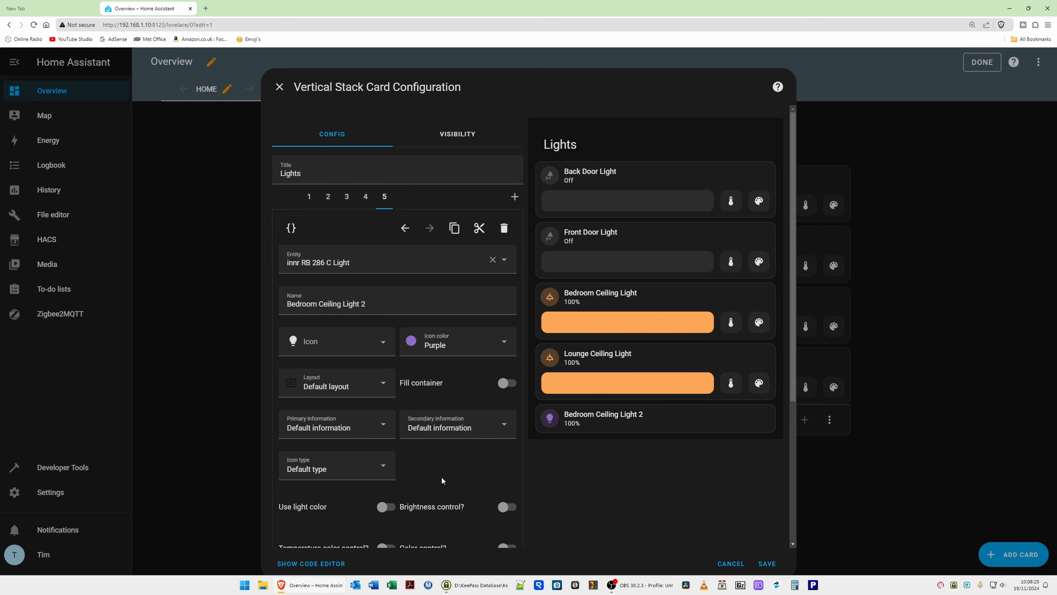
- Enable light color, brightness, temperature color and color control for the new card, then save it and finish editing the dashboard
{"action": "scroll", "coordinate": [442, 477], "scroll_direction": "down", "scroll_amount": 2}
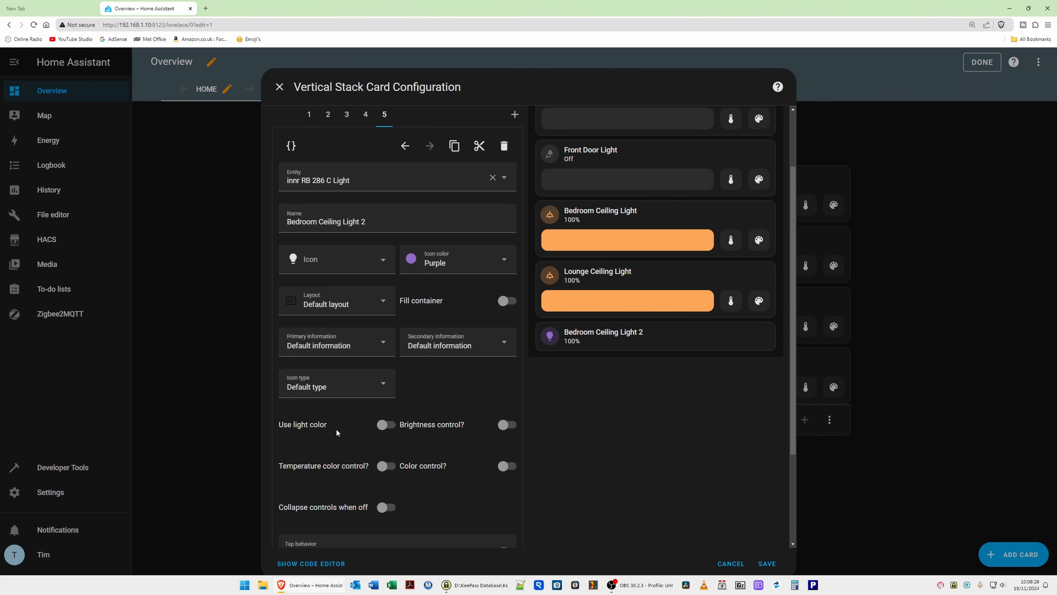
{"action": "left_click", "coordinate": [385, 425]}
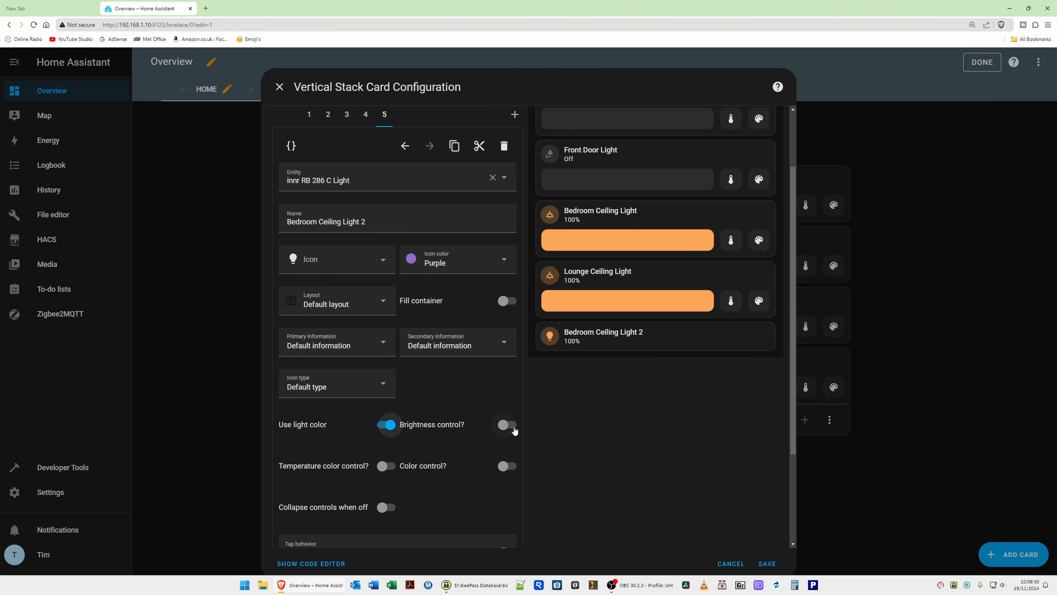
{"action": "left_click", "coordinate": [504, 426]}
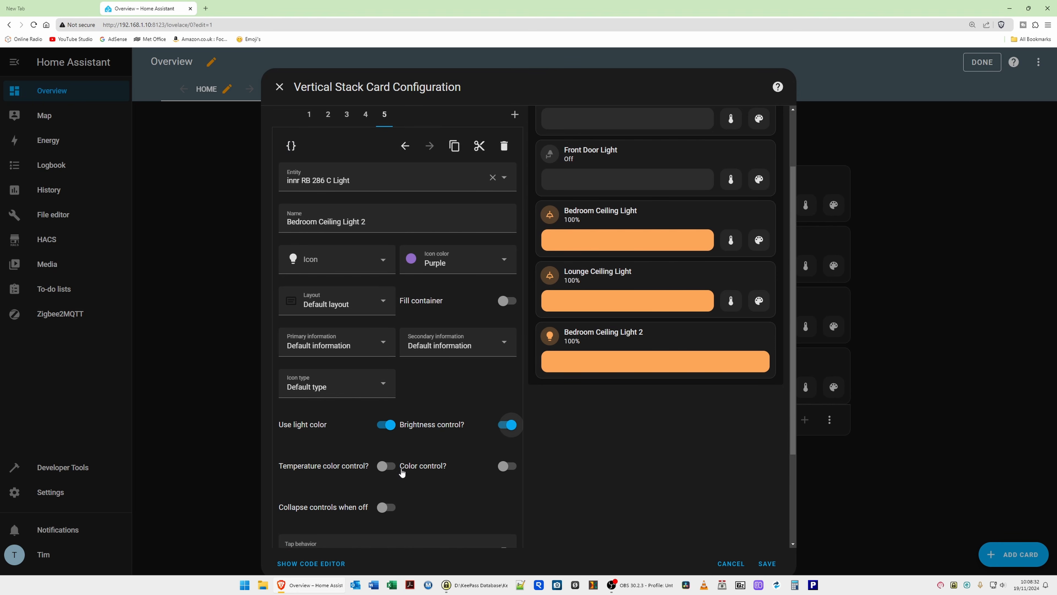
{"action": "left_click", "coordinate": [383, 467]}
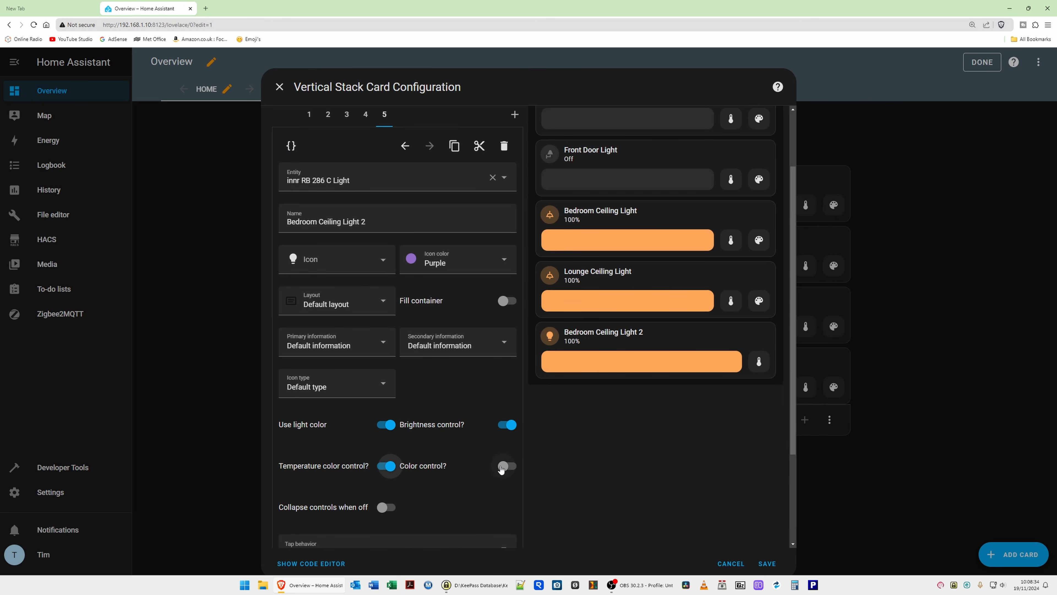
{"action": "left_click", "coordinate": [505, 466]}
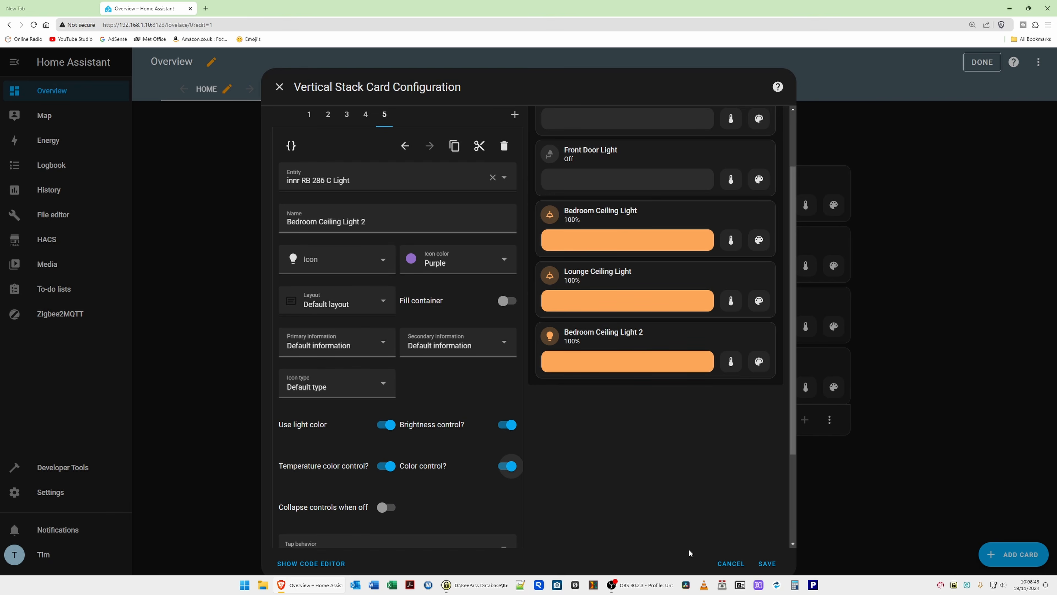
{"action": "left_click", "coordinate": [767, 563]}
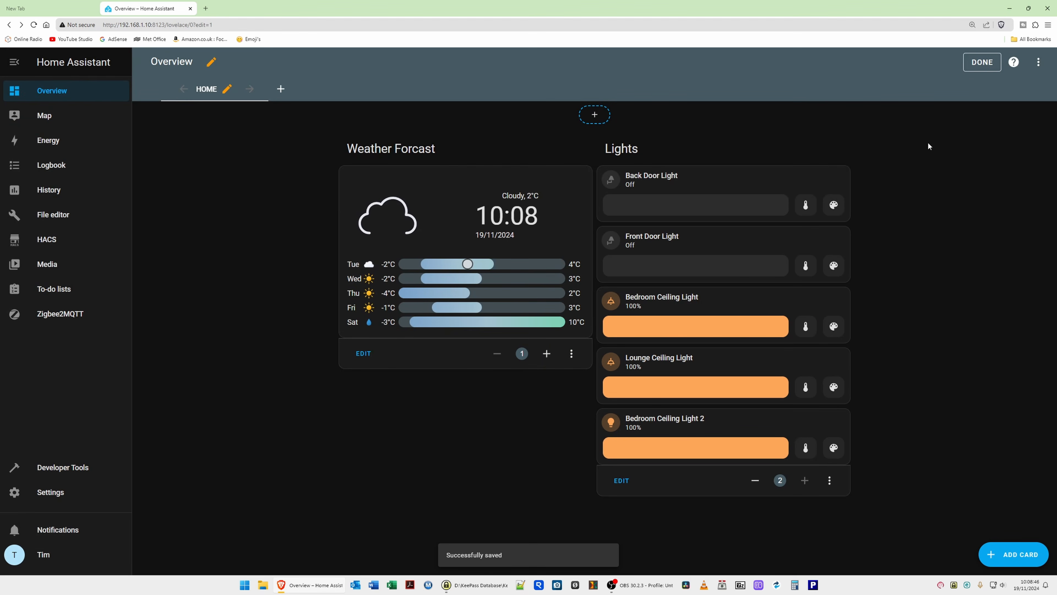
{"action": "left_click", "coordinate": [982, 62]}
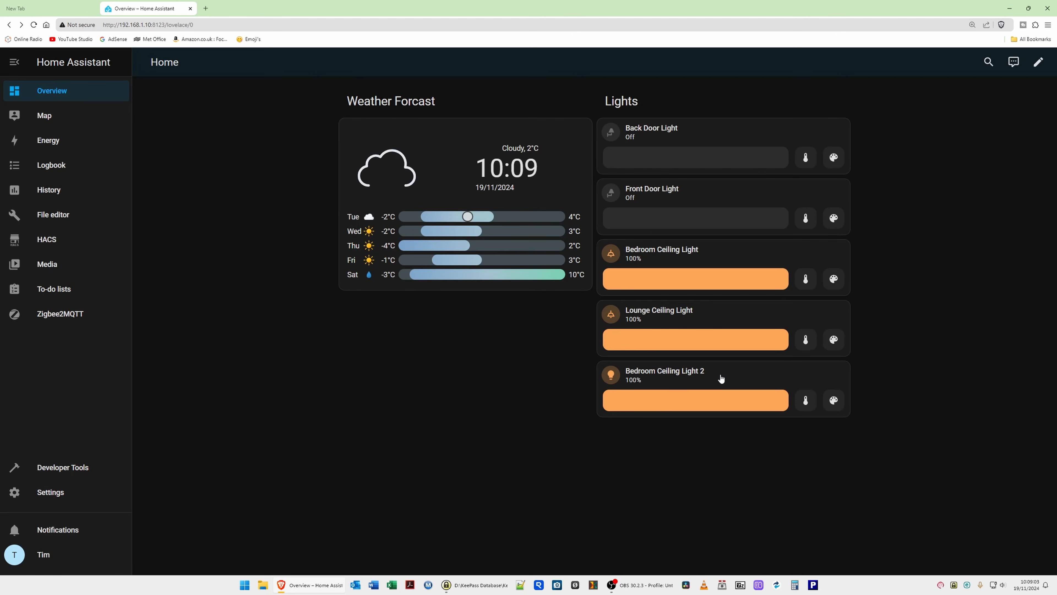
- Test Bedroom Ceiling Light 2 from the dashboard by switching it off and back on
{"action": "left_click", "coordinate": [611, 375]}
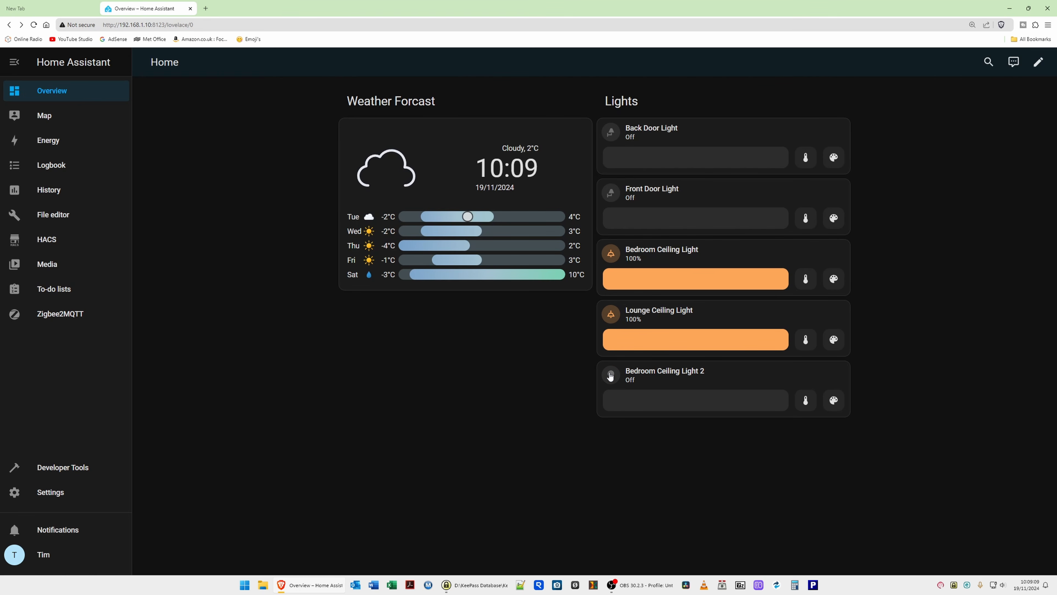
{"action": "left_click", "coordinate": [610, 376]}
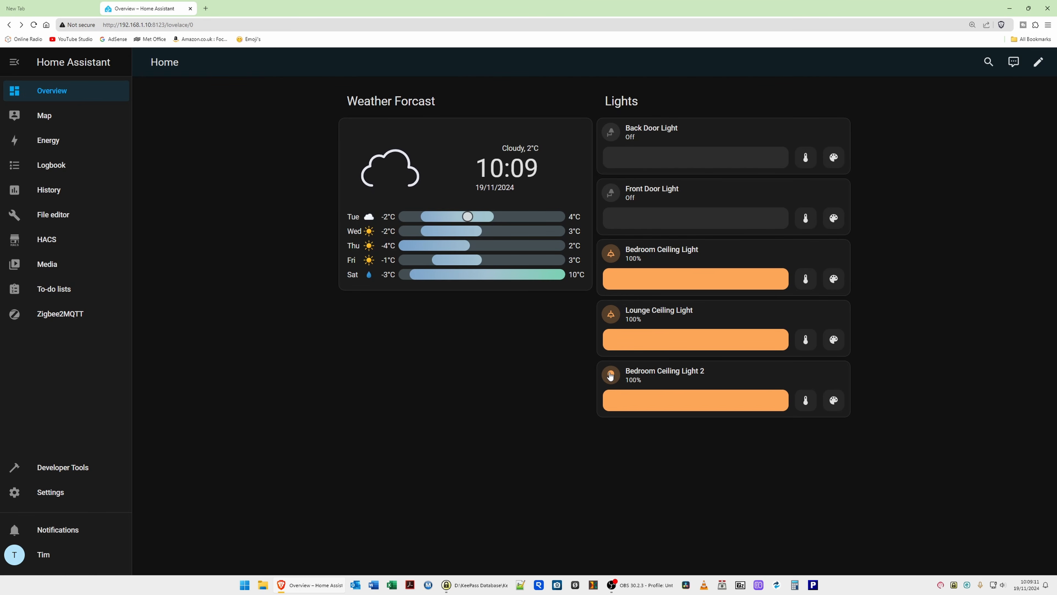